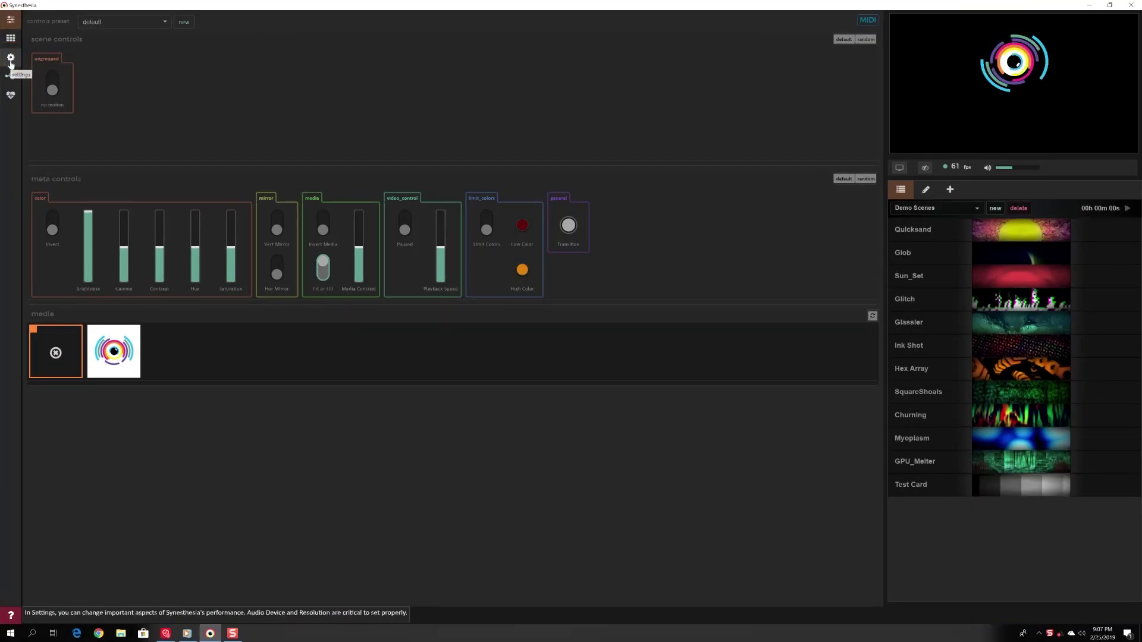
Step: In Settings, keep Microphone (Realtek High Definition Audio) as the audio input device
click(10, 62)
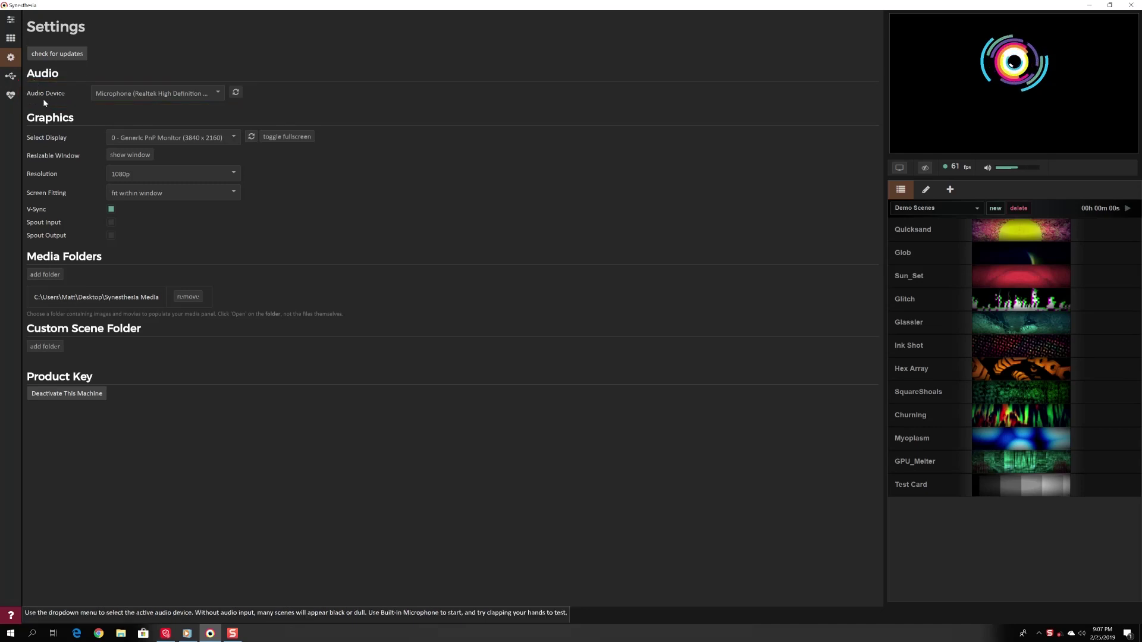
click(219, 97)
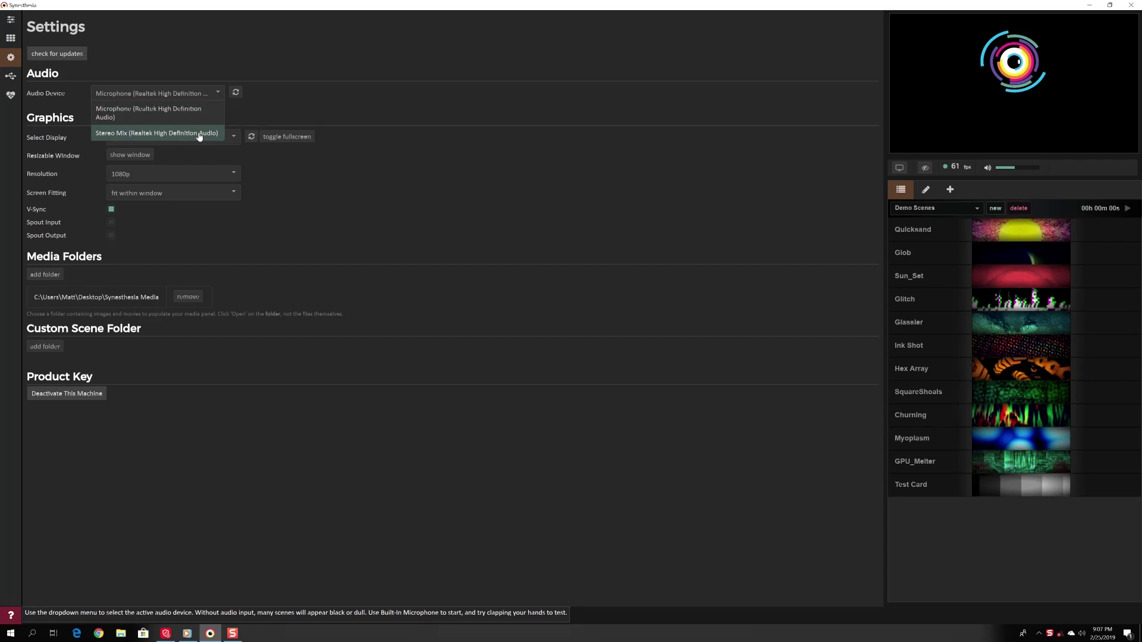
click(185, 110)
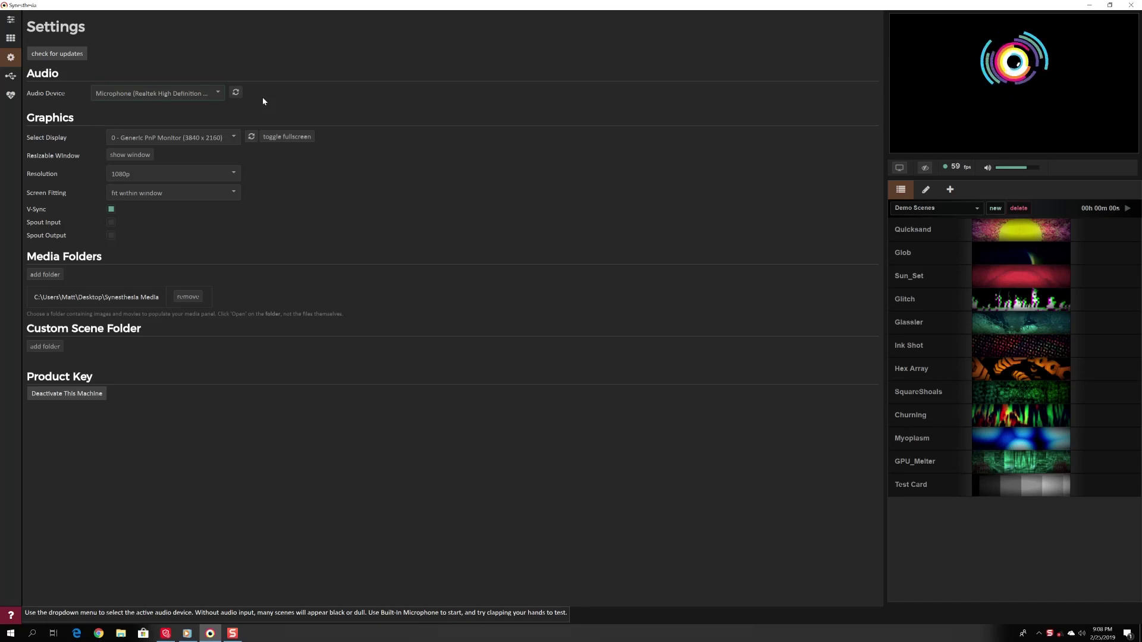
click(217, 93)
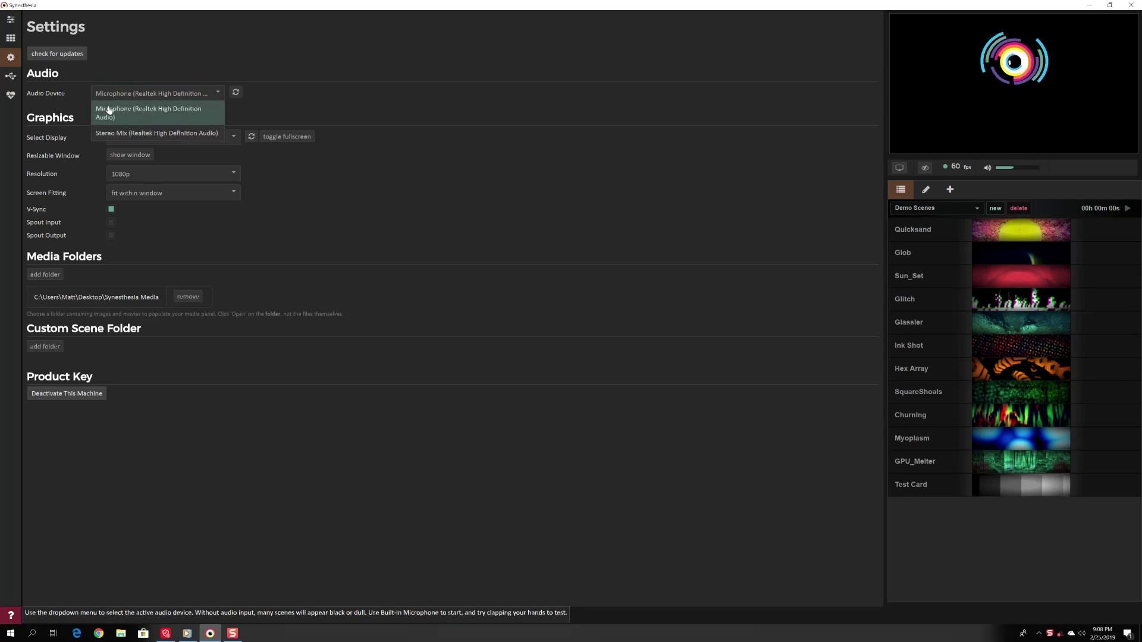
click(186, 115)
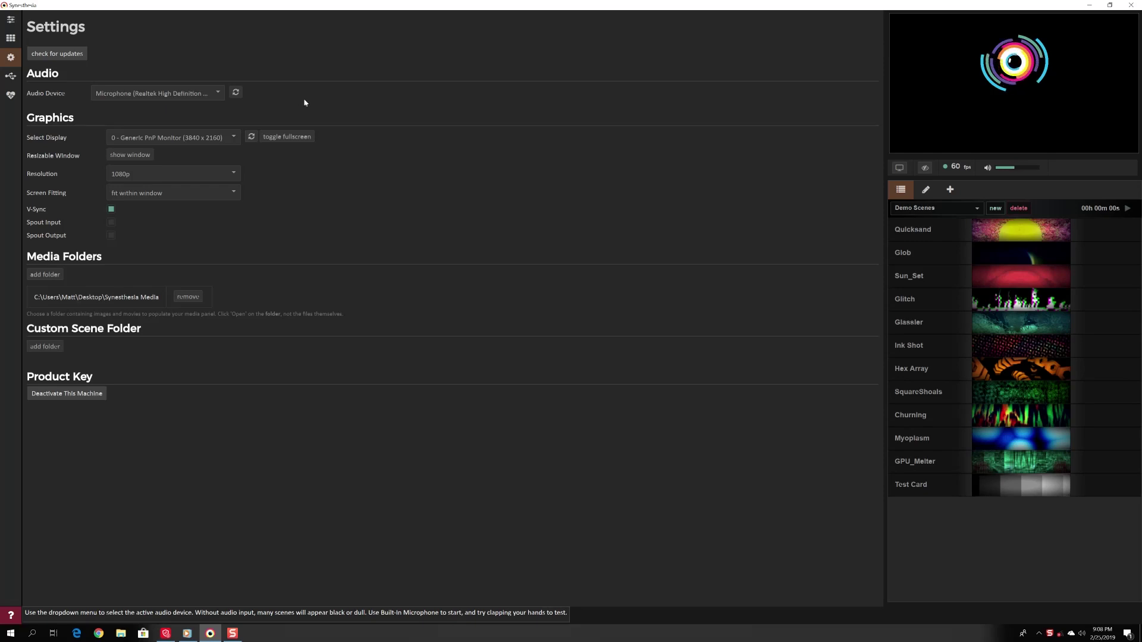
Step: Start music playing in the media player and launch the Sun_Set scene from the controls
click(186, 633)
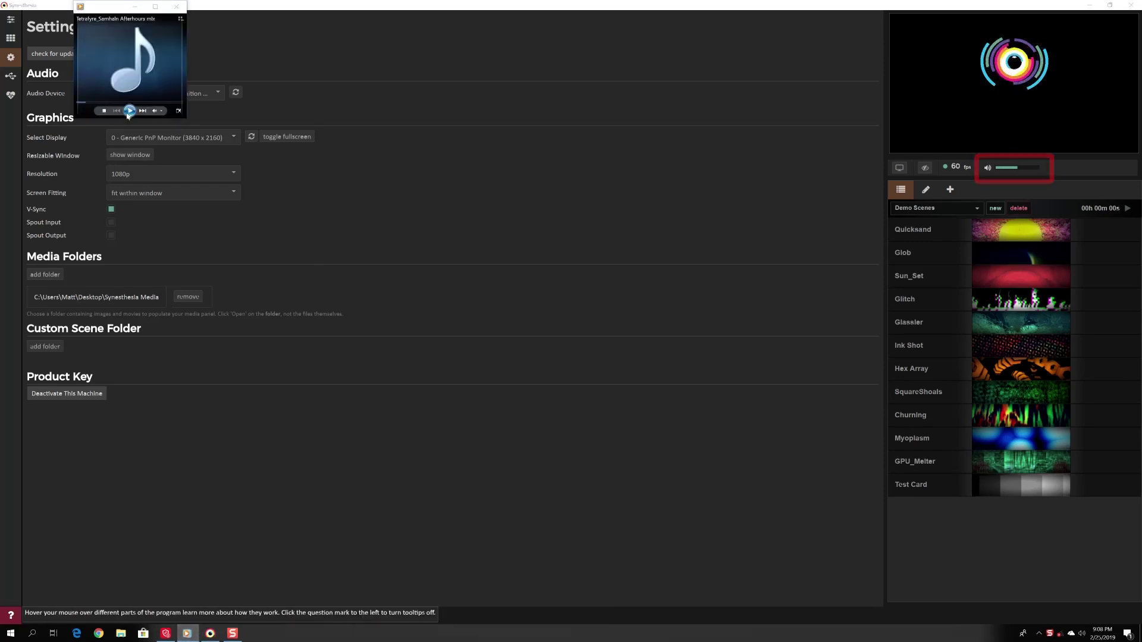
click(127, 112)
click(319, 48)
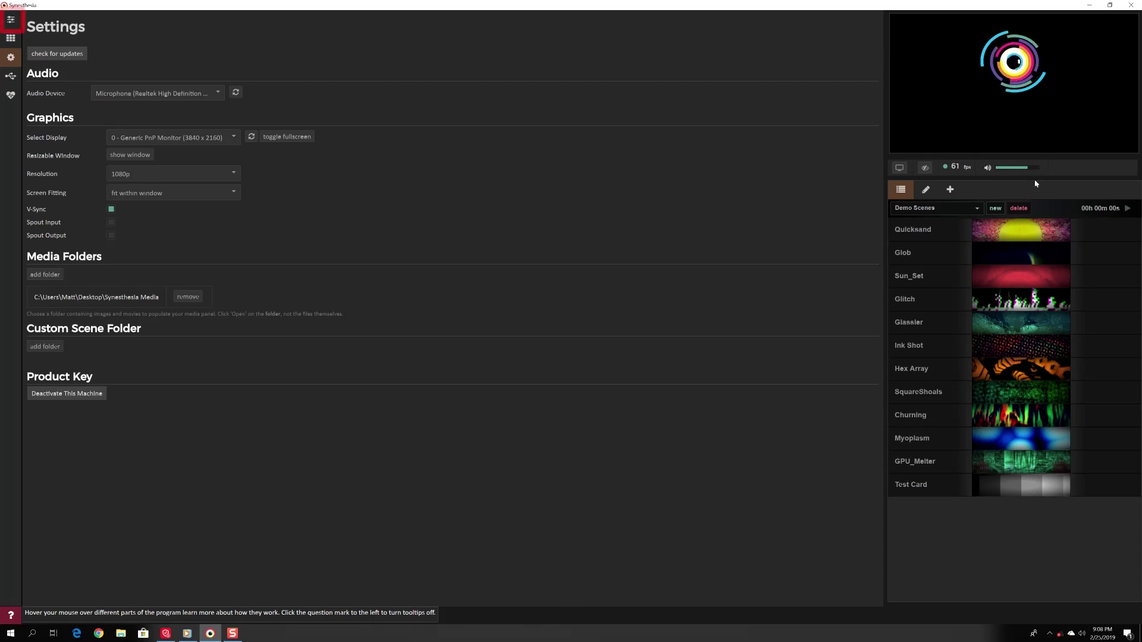
click(11, 26)
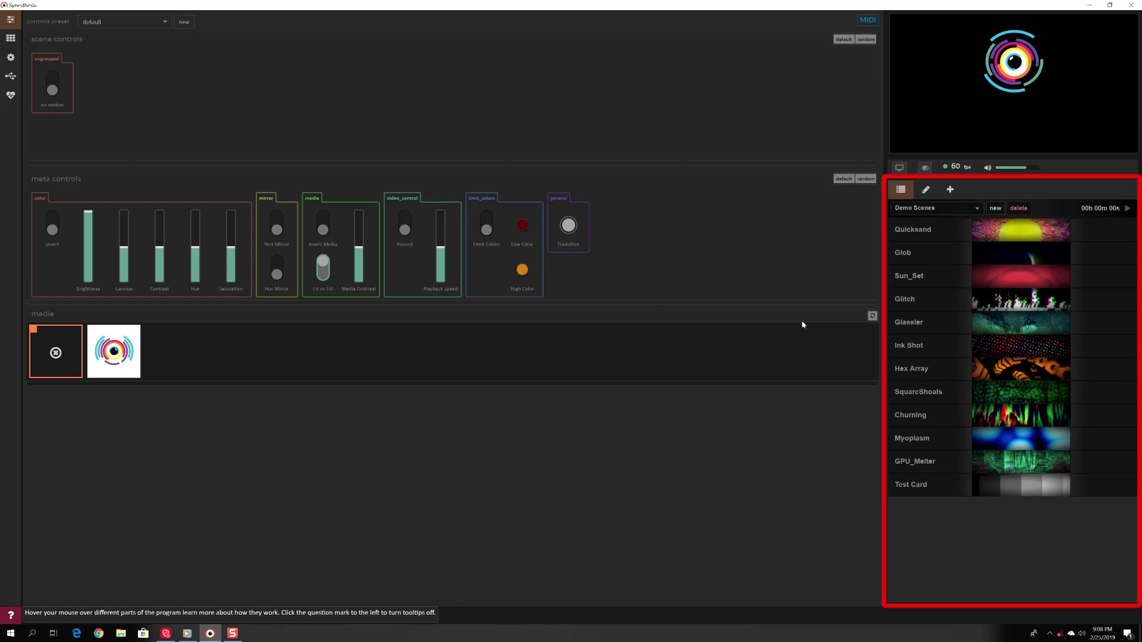
click(1023, 278)
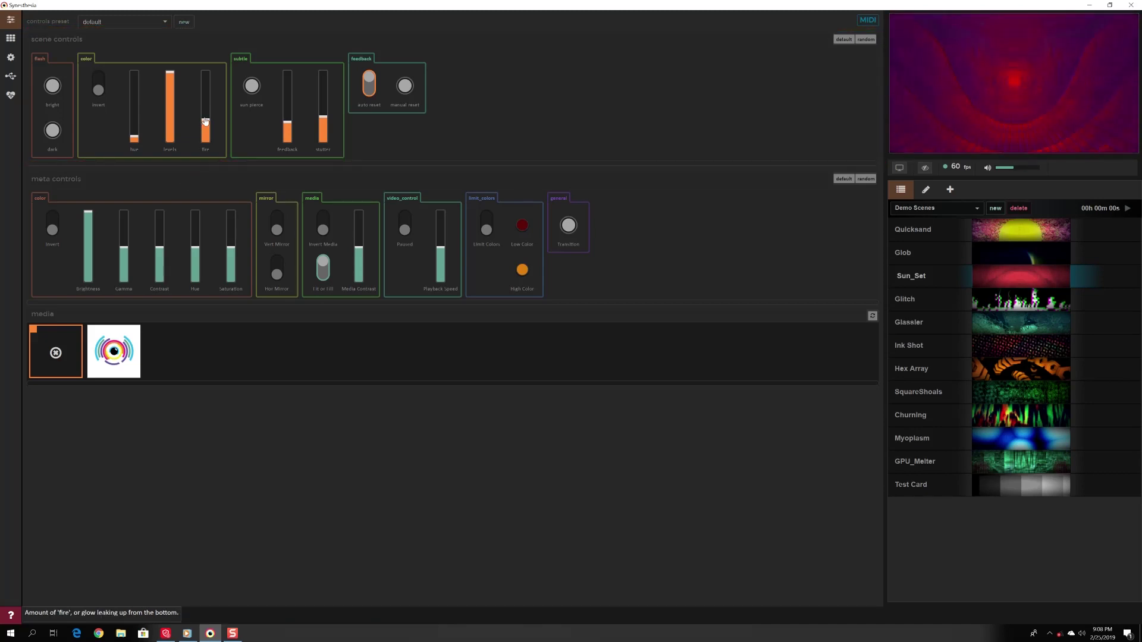
Step: Turn Sun_Set's fire up to nearly full and raise its feedback, leaving scene inversion off
drag(206, 121, 206, 85)
drag(288, 123, 289, 103)
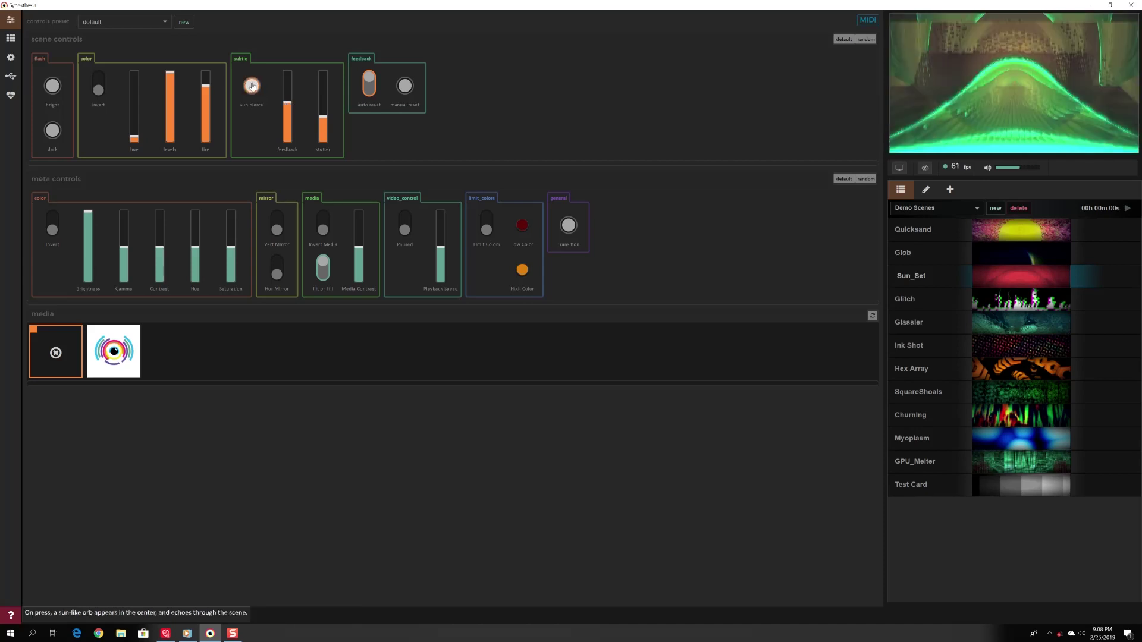
click(96, 88)
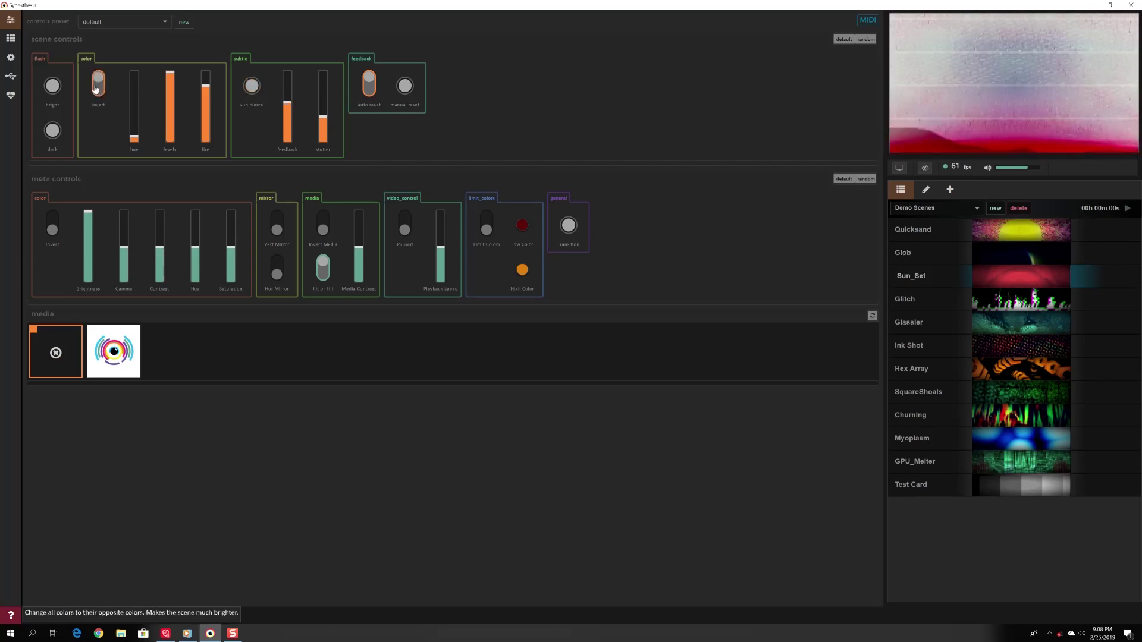
click(96, 89)
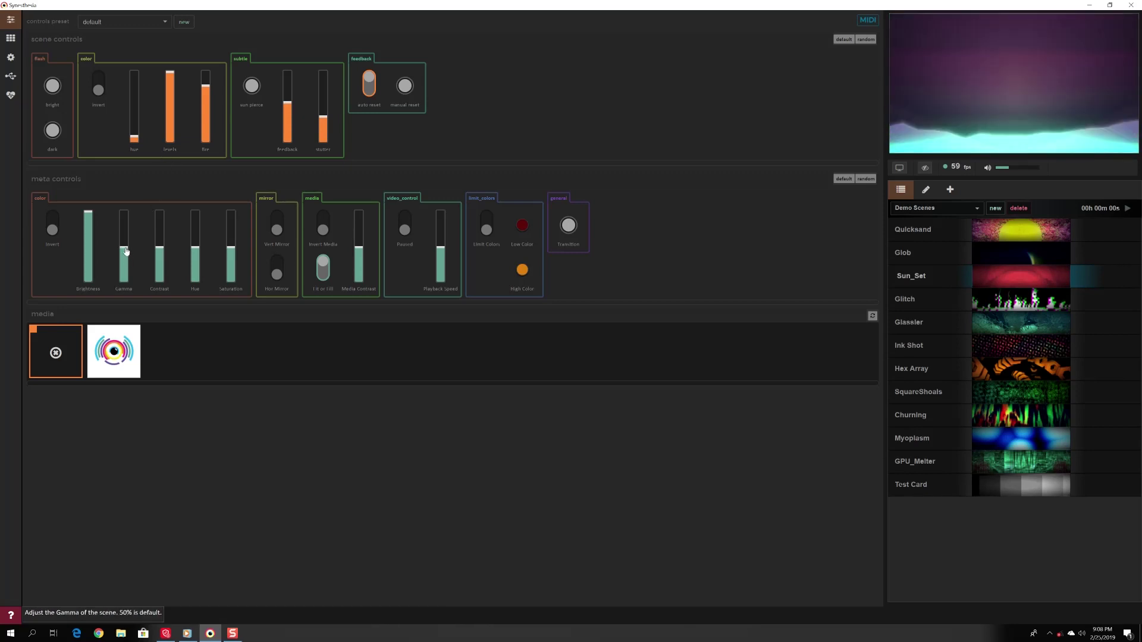
Step: Invert the output colours and raise output saturation, leaving Vert Mirror off
click(52, 226)
click(277, 230)
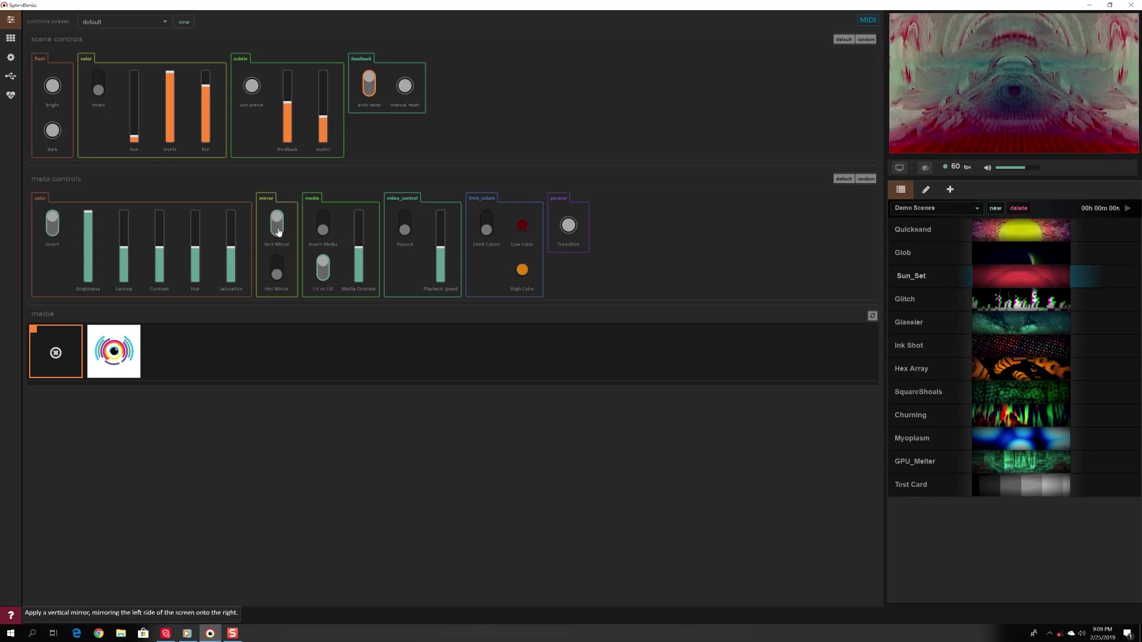
click(276, 233)
mouse_move(231, 249)
mouse_down()
mouse_move(238, 229)
mouse_move(236, 249)
mouse_up()
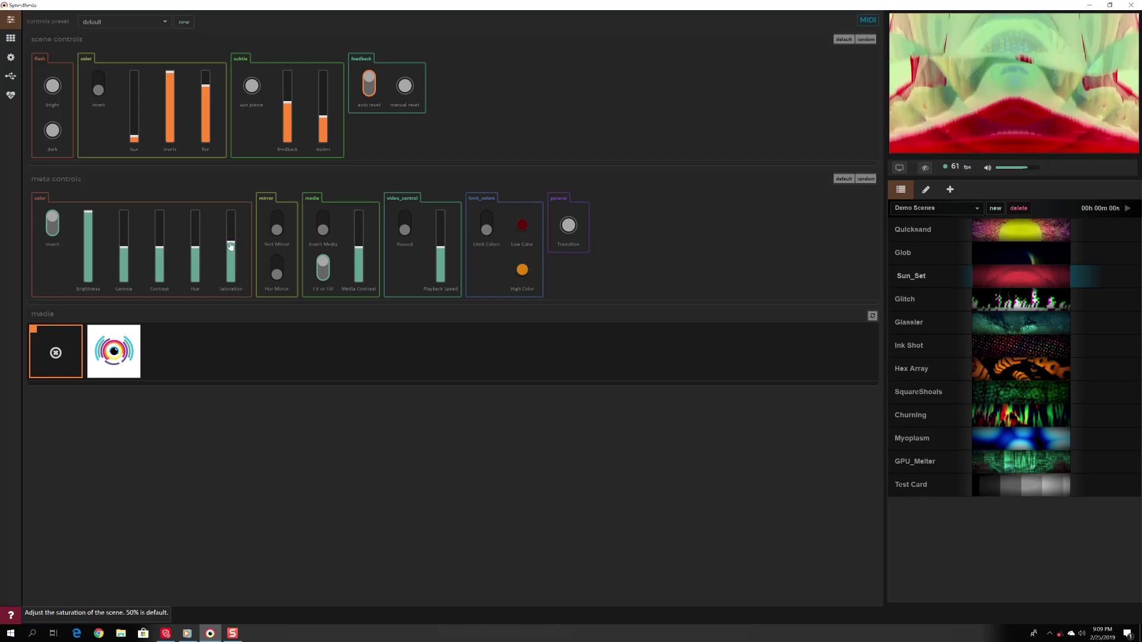
click(12, 58)
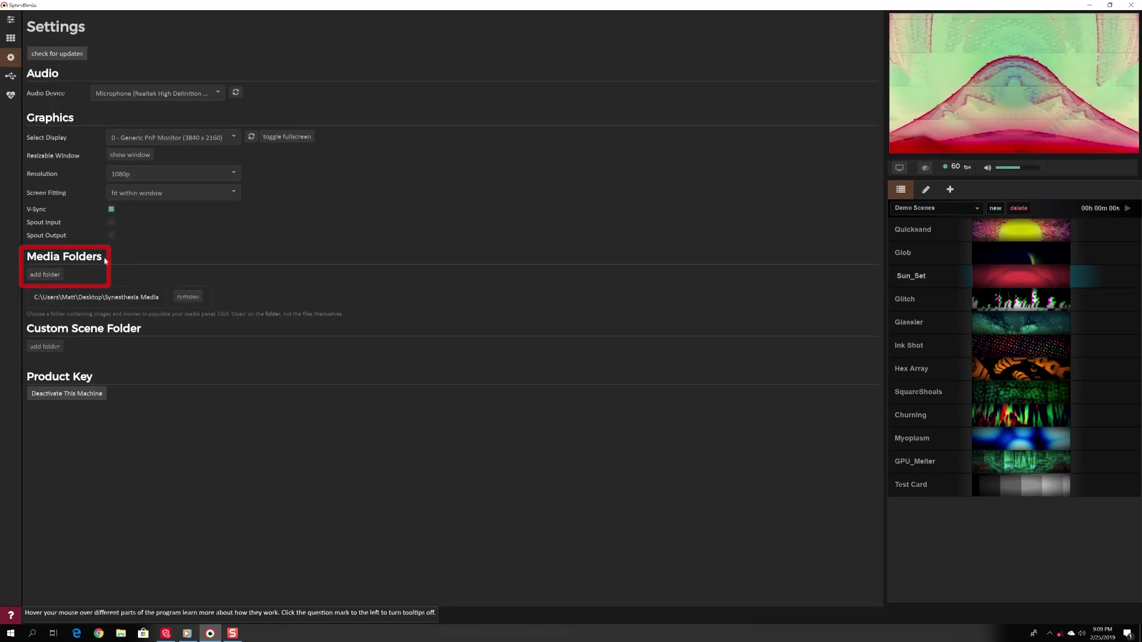
Step: Set the media folder to Synesthesia Media
click(47, 277)
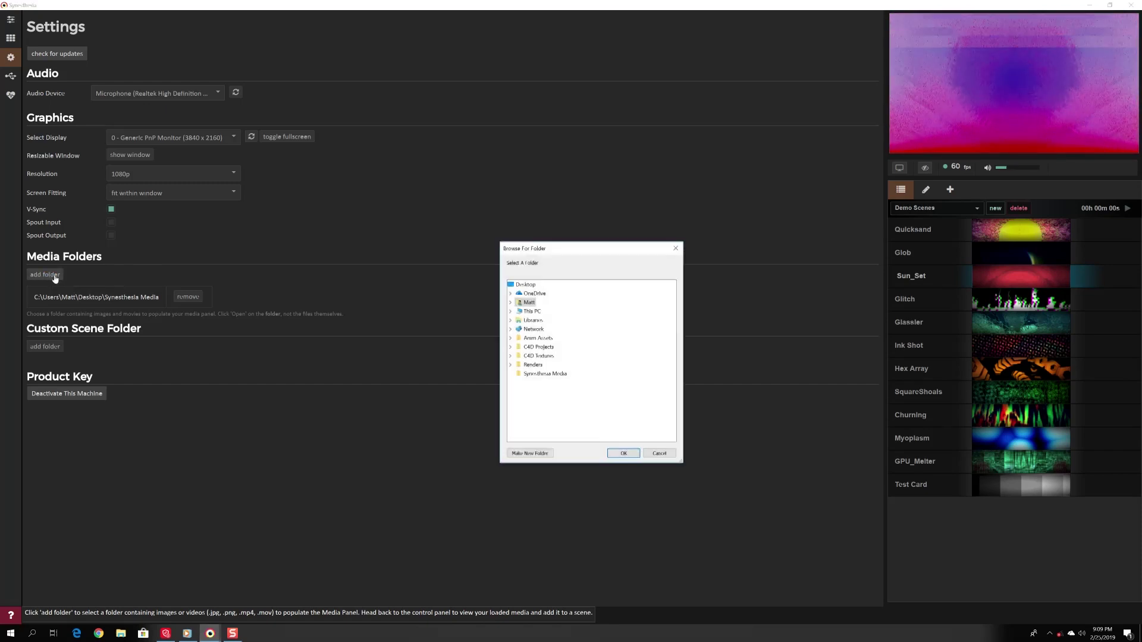
click(544, 375)
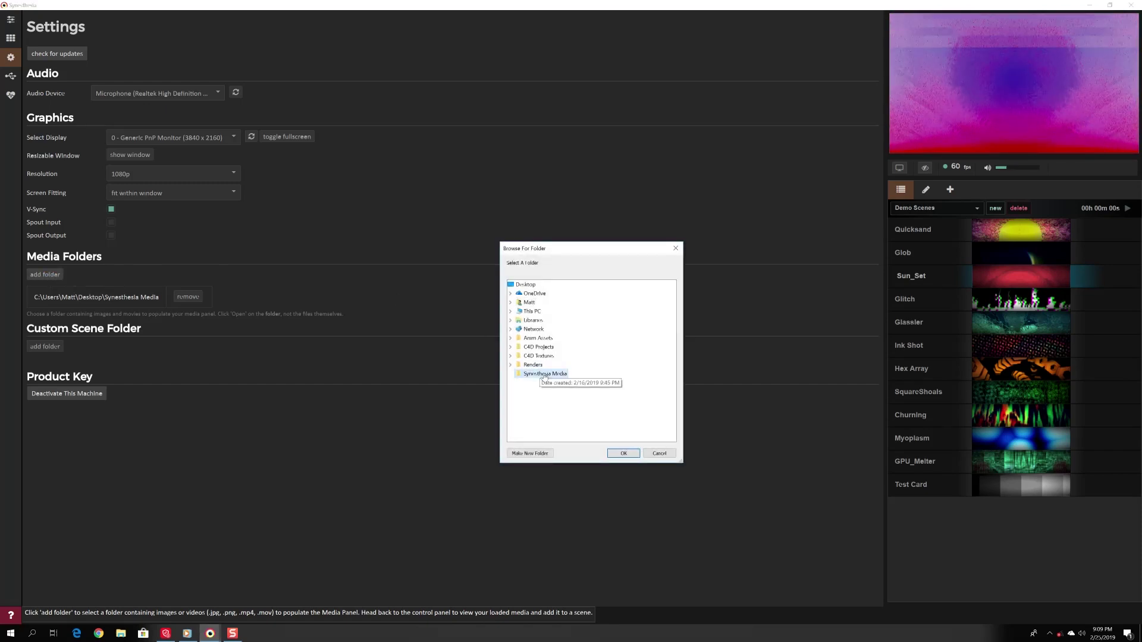
click(624, 454)
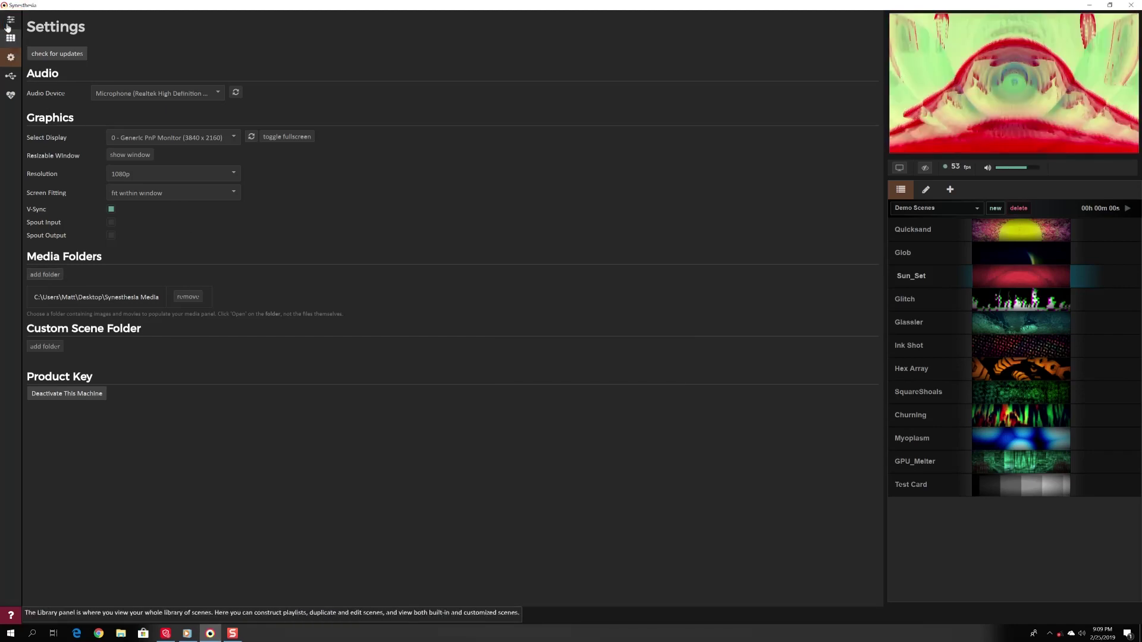
Step: Apply the logo image to Sun_Set with near-maximum media contrast and inverted media colours
click(9, 20)
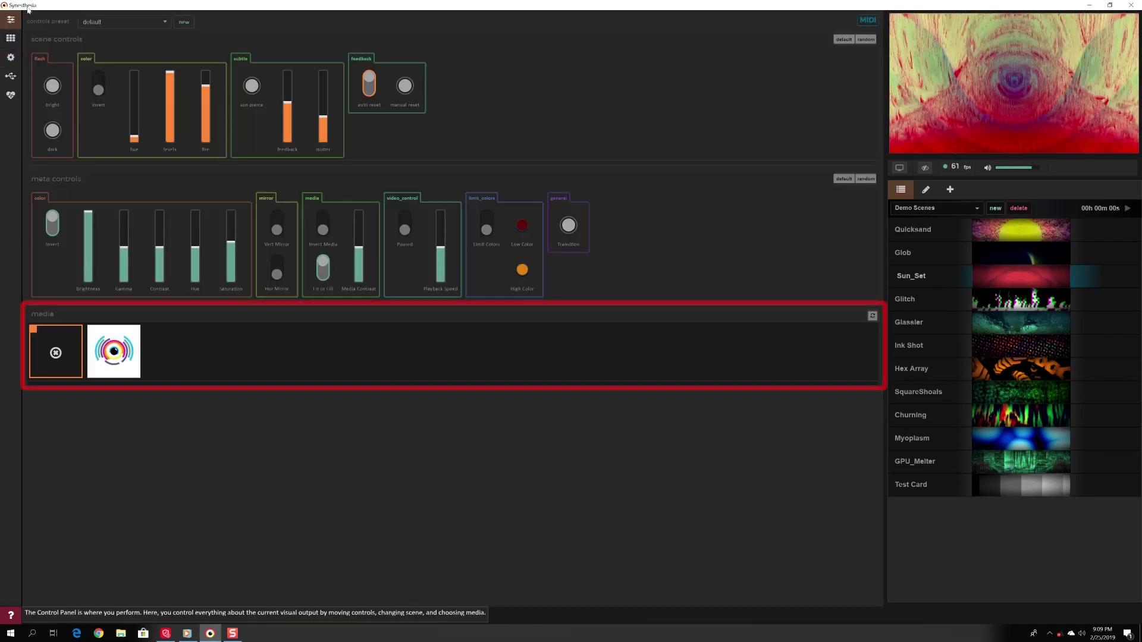
click(112, 341)
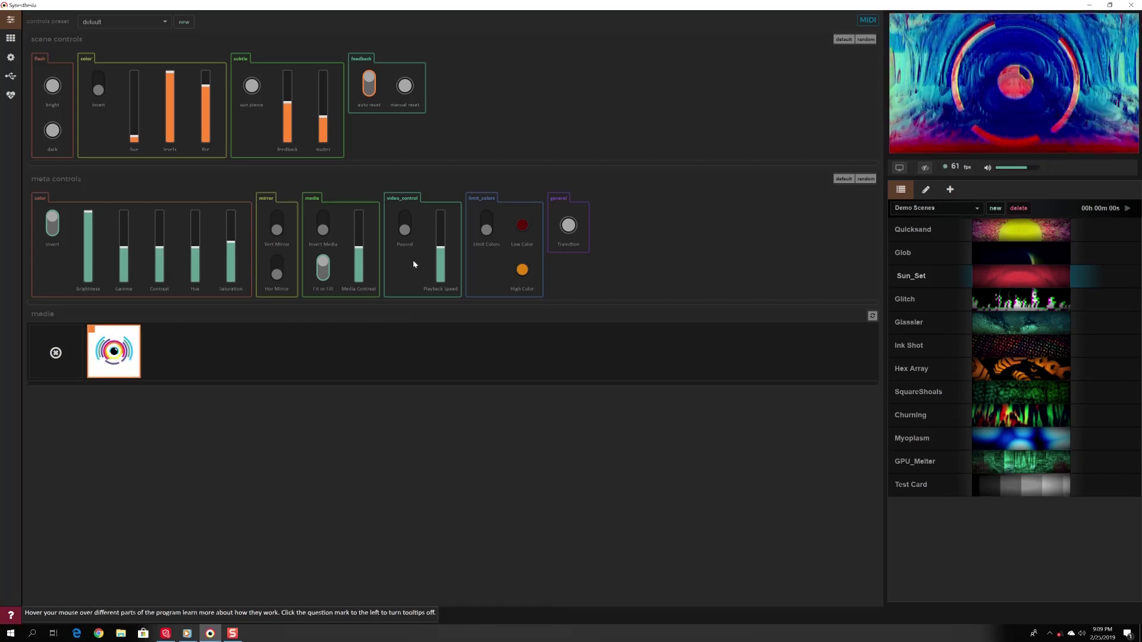
drag(360, 249, 363, 221)
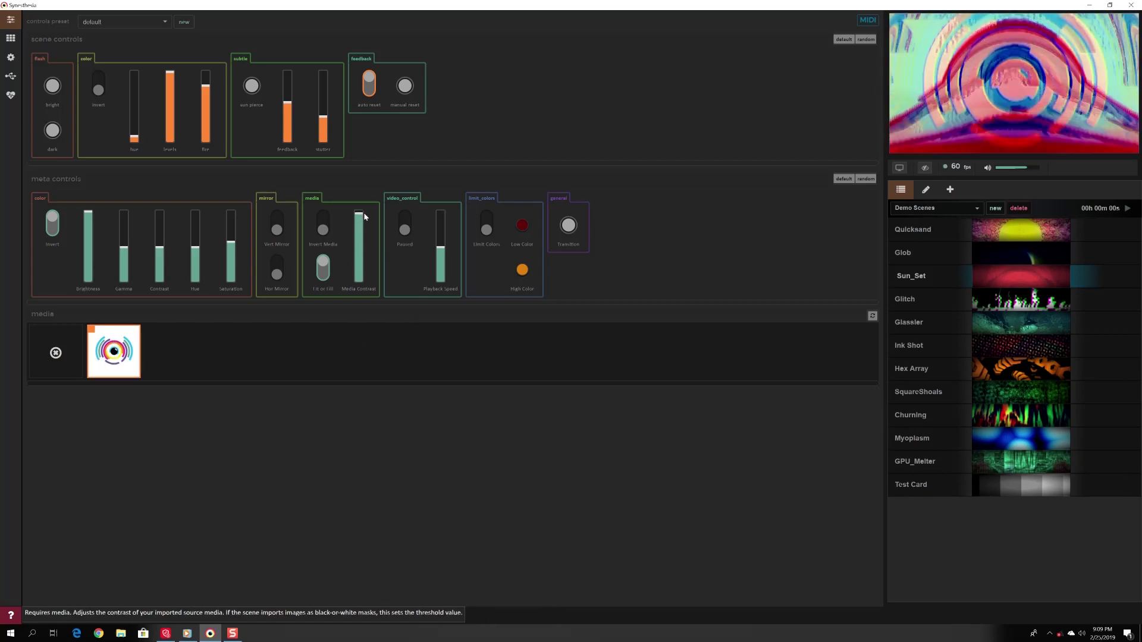
click(323, 229)
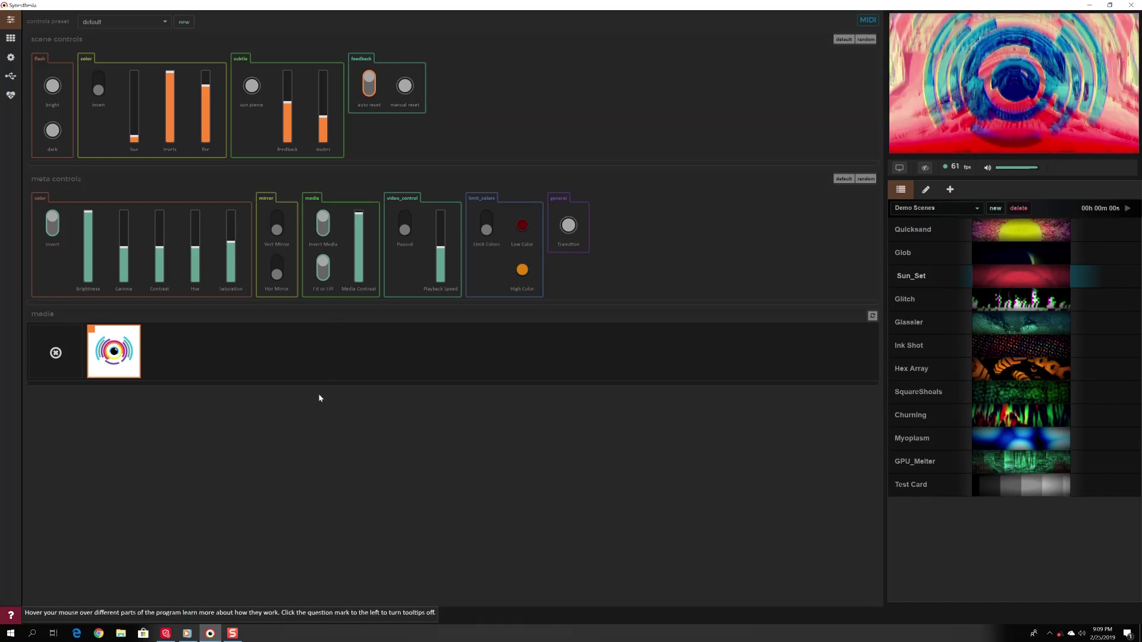
click(11, 58)
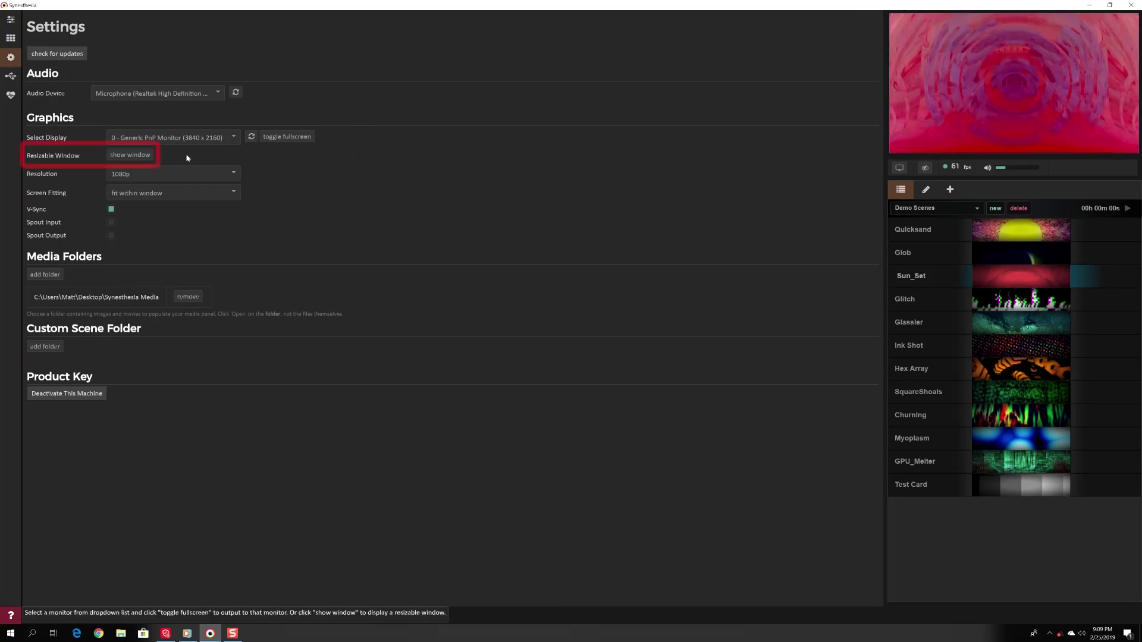
Step: Show the output in a resizable Synesthesia Visualizer window and move it to the screen centre
click(144, 156)
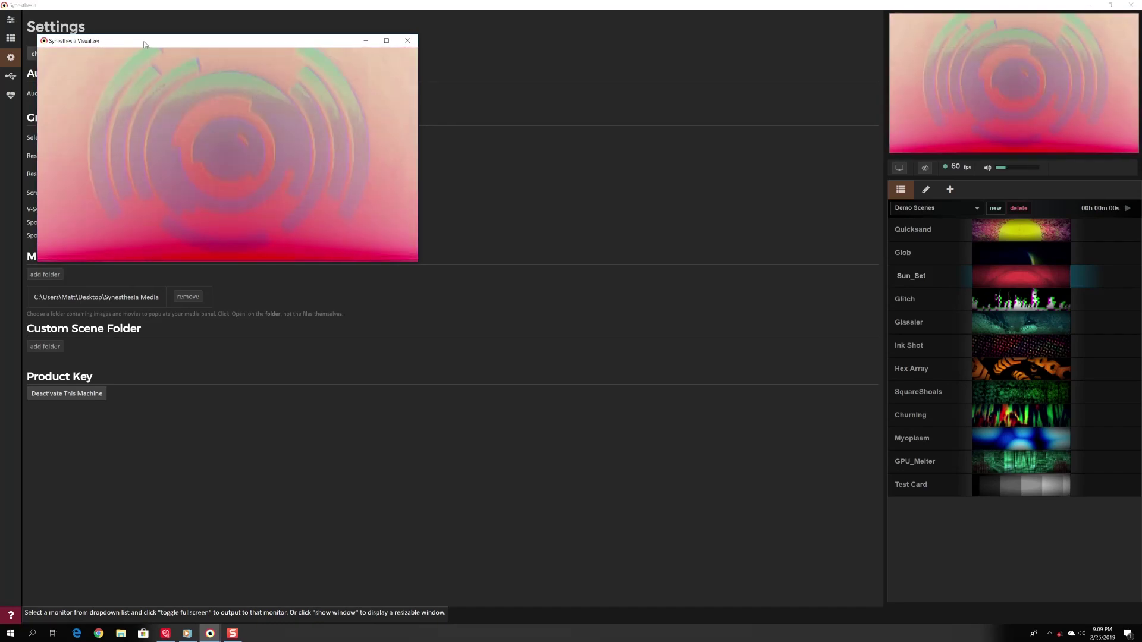
drag(145, 45, 525, 118)
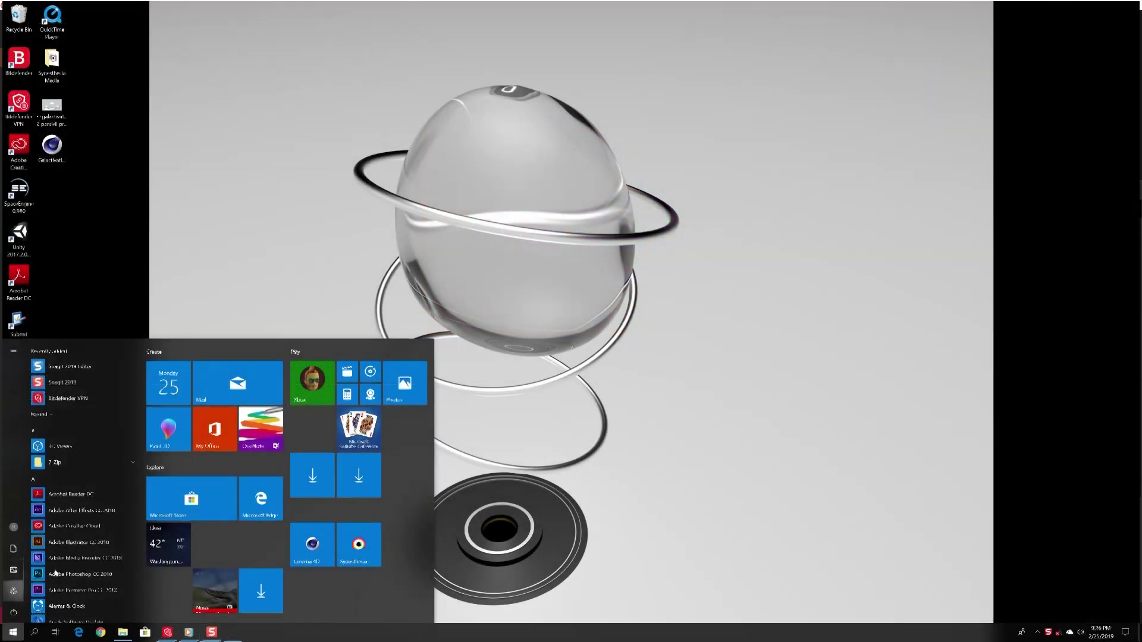
Step: Set Windows Display's Multiple displays option to Extend these displays
click(13, 591)
click(506, 68)
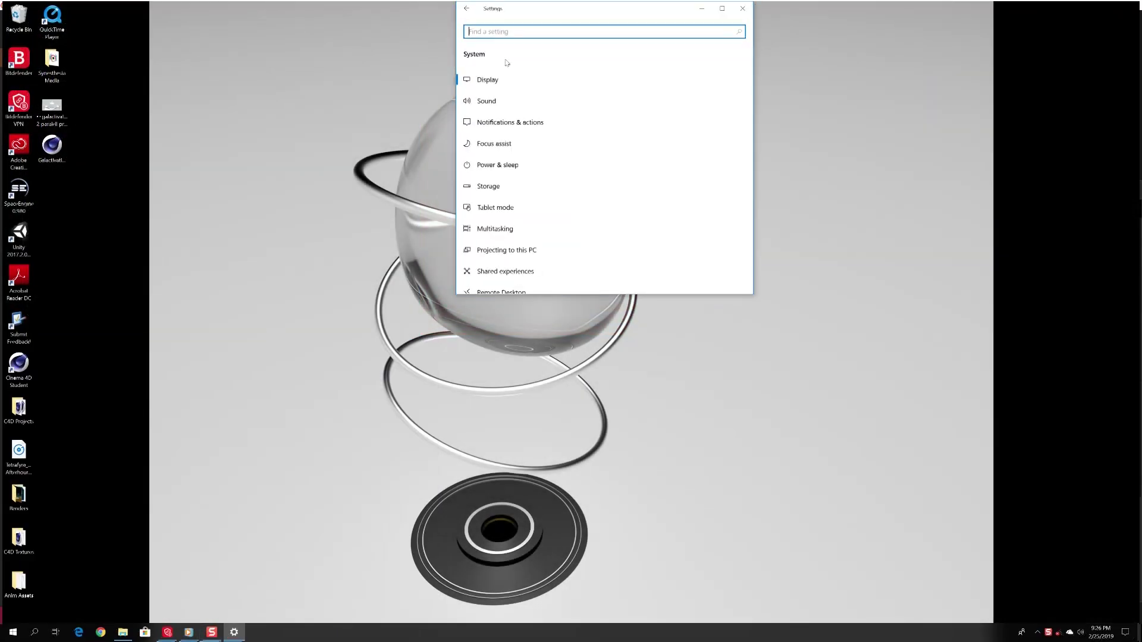
click(491, 80)
scroll(717, 149, down, 10)
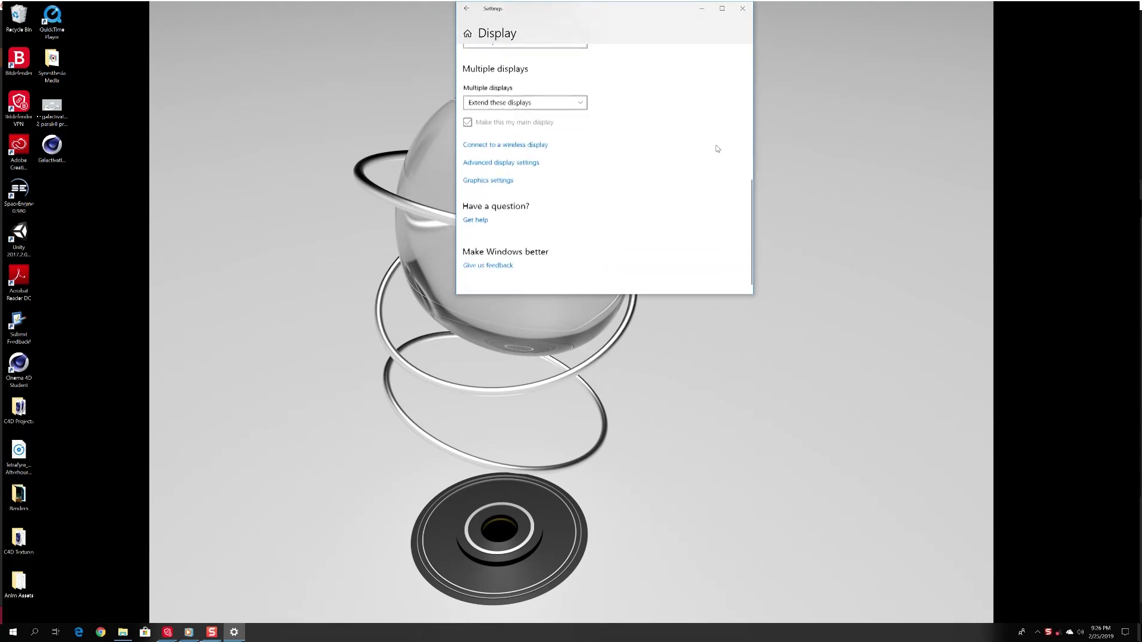
click(482, 102)
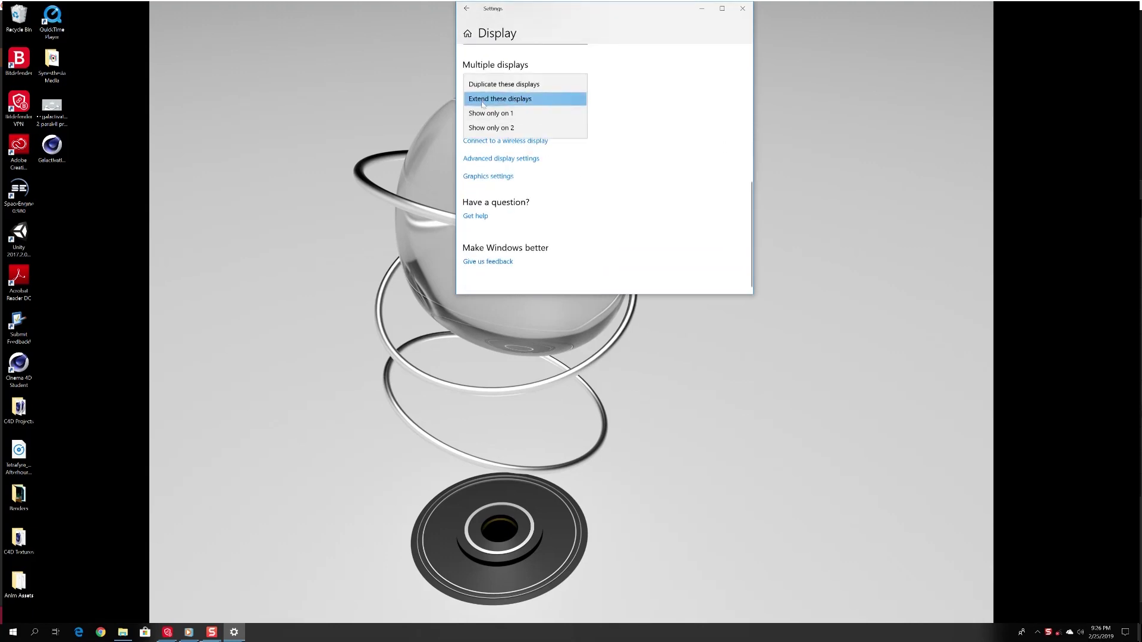
click(683, 107)
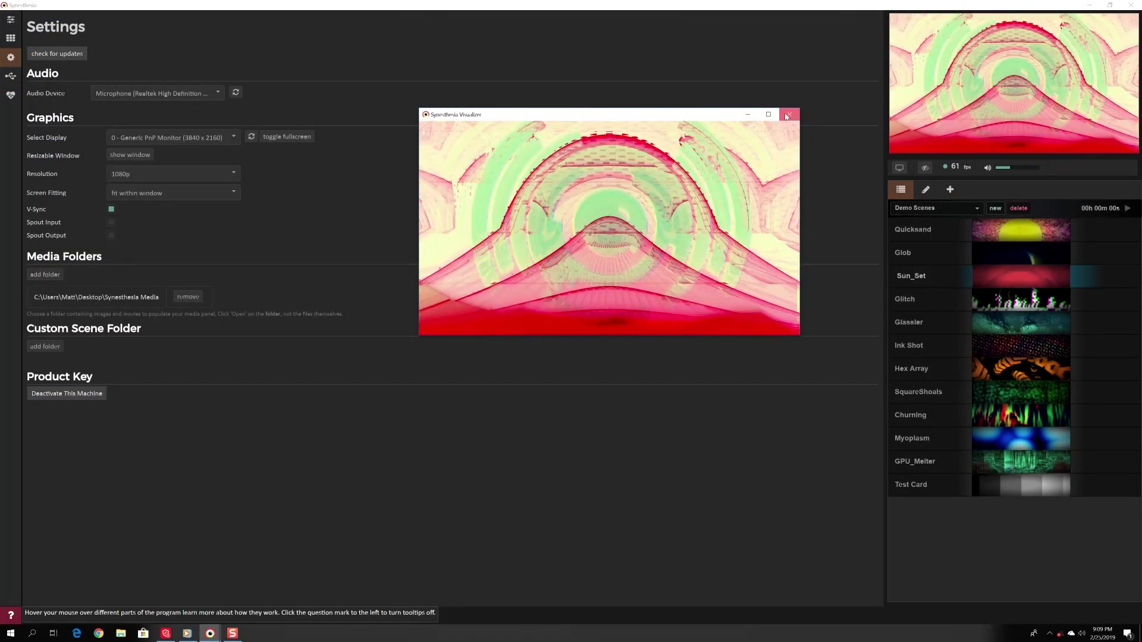
Step: Close the visualizer window, leave Select Display unchanged, and open the MIDI mapping page
click(786, 117)
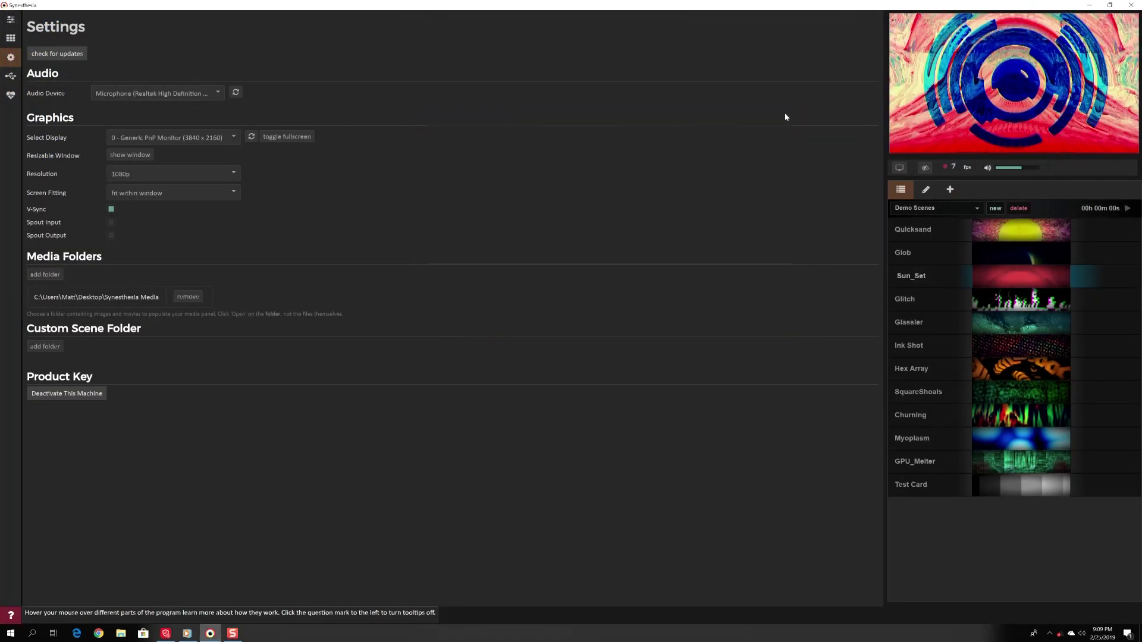
click(228, 136)
click(276, 105)
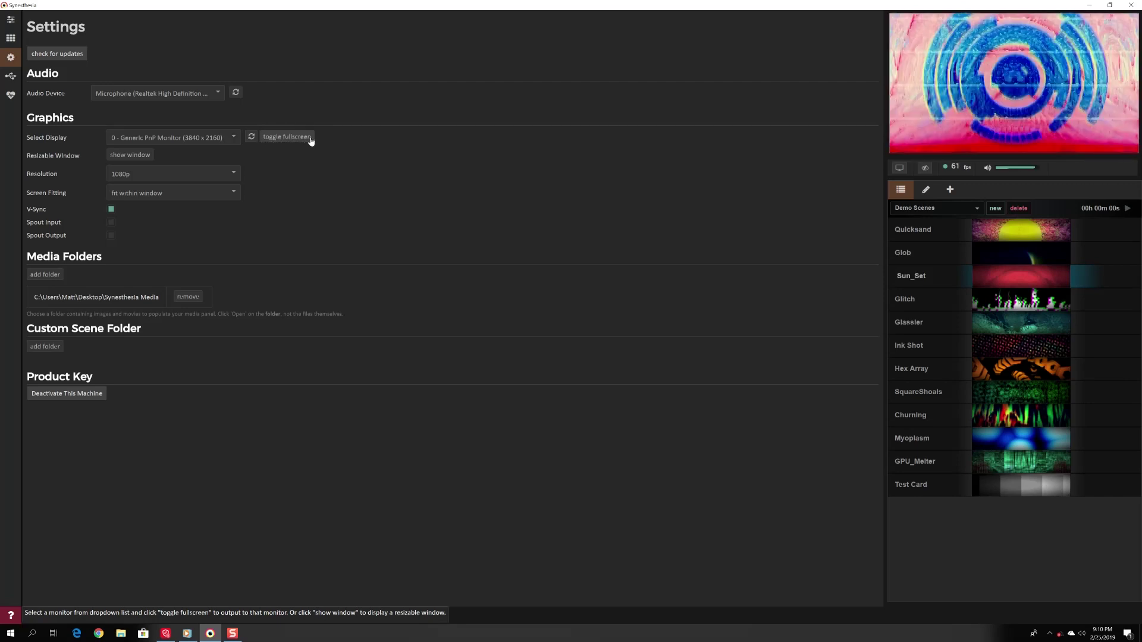
click(9, 77)
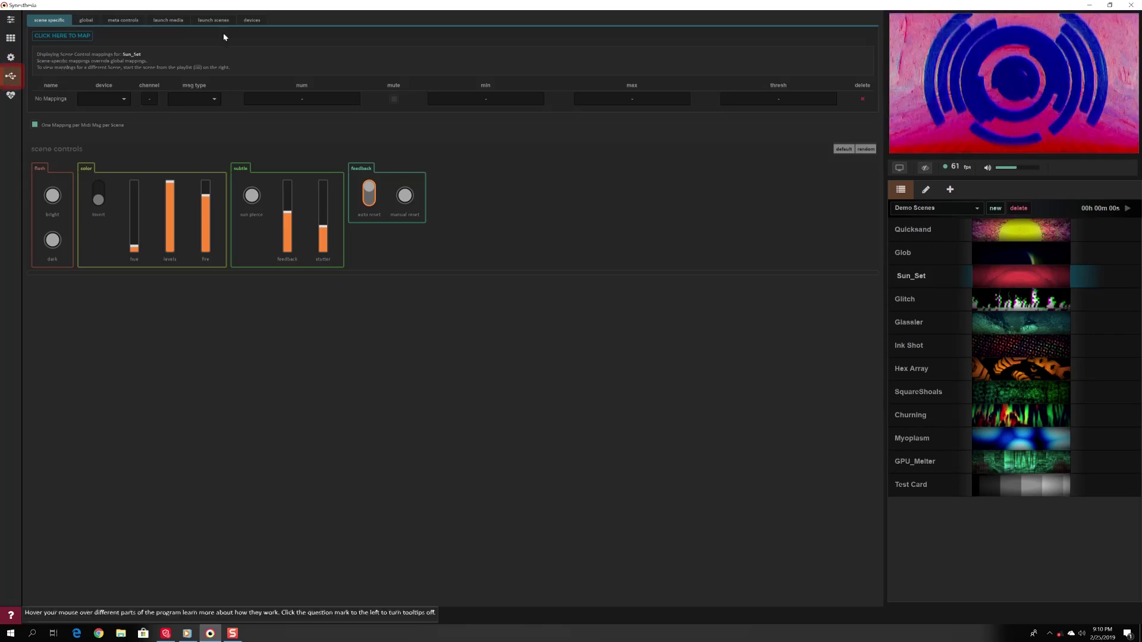
Step: Check MIDI devices and toggle mapping mode on and off, trying the bright knob without mapping it
click(259, 24)
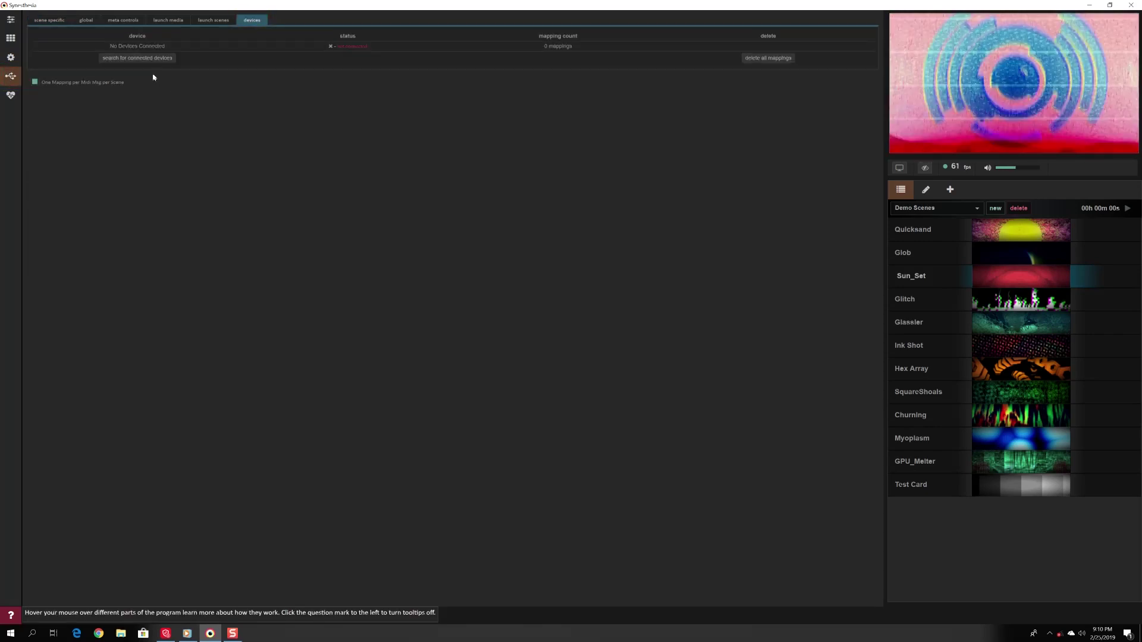
click(46, 22)
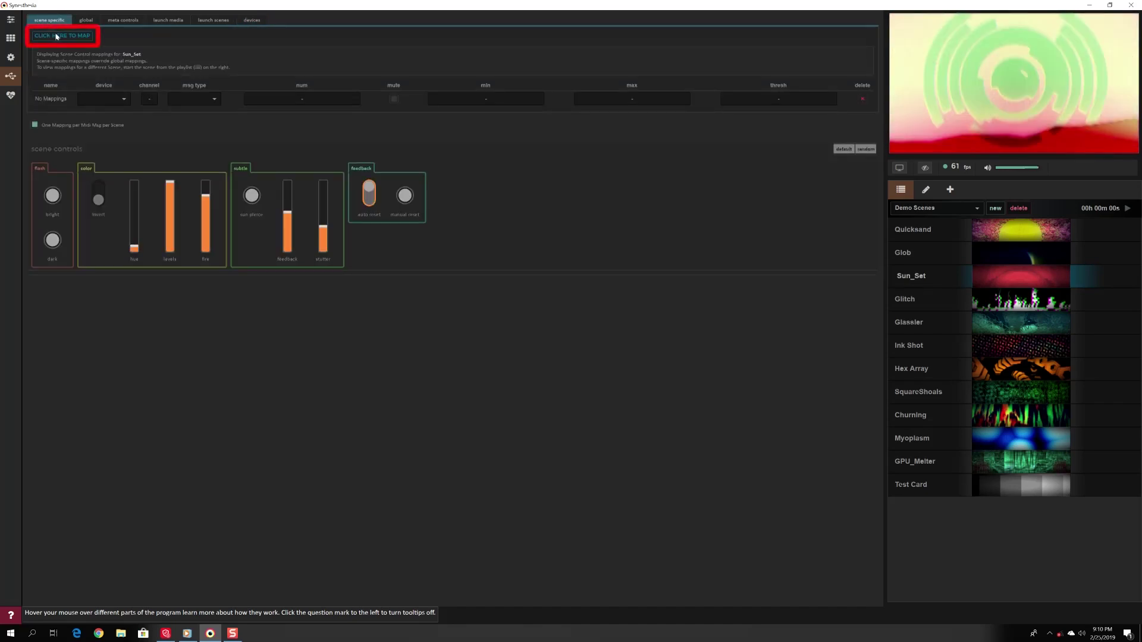
click(54, 38)
click(54, 38)
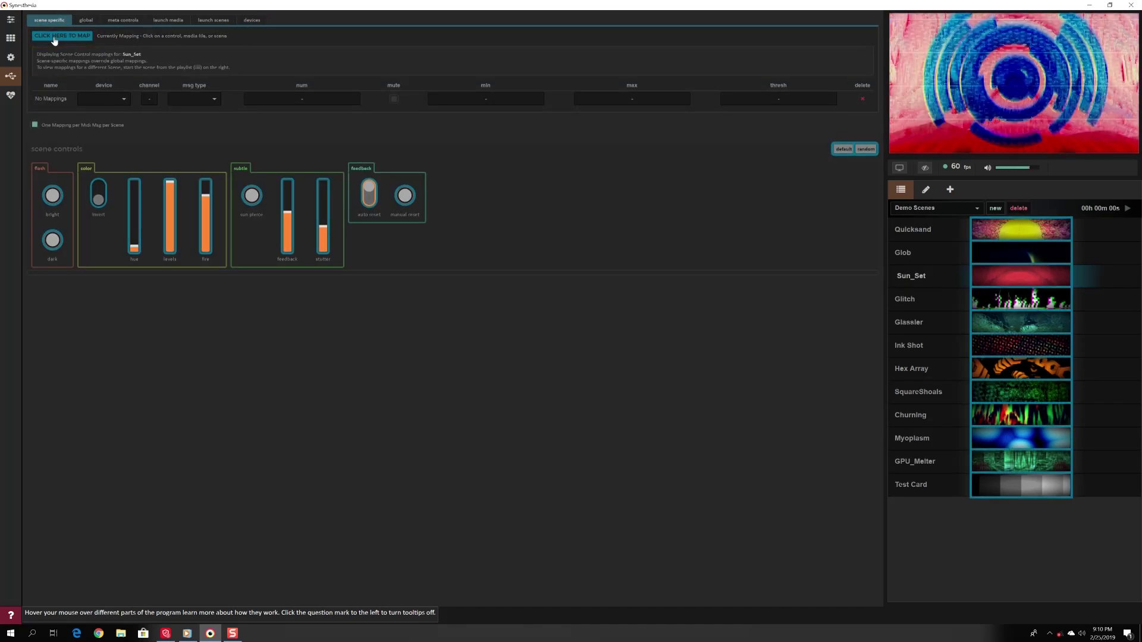
click(10, 20)
click(869, 22)
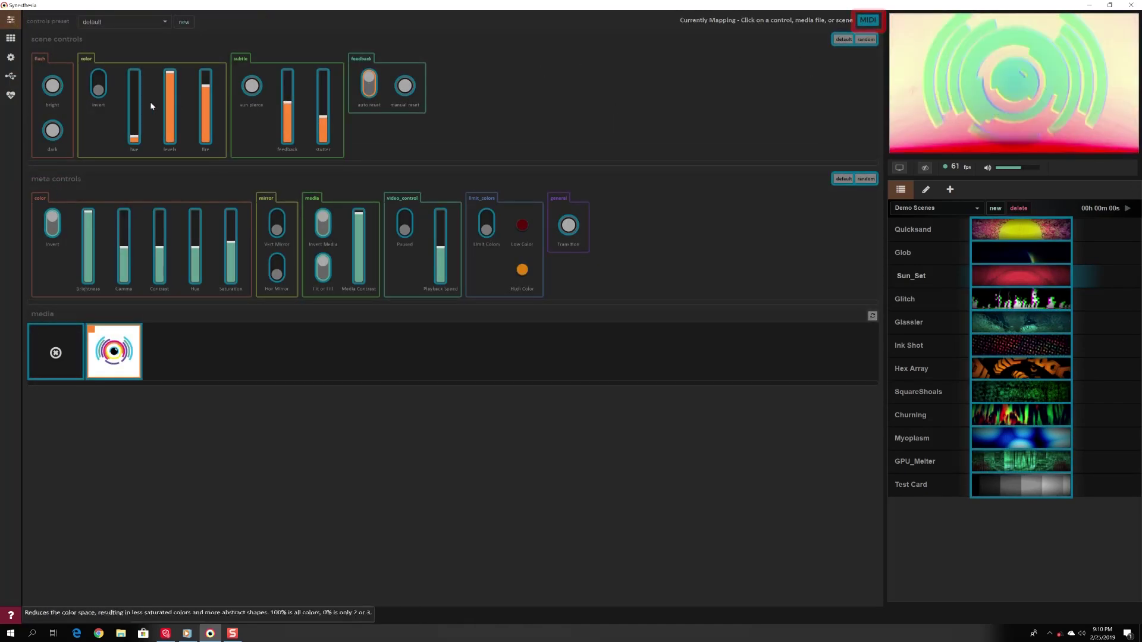
click(53, 89)
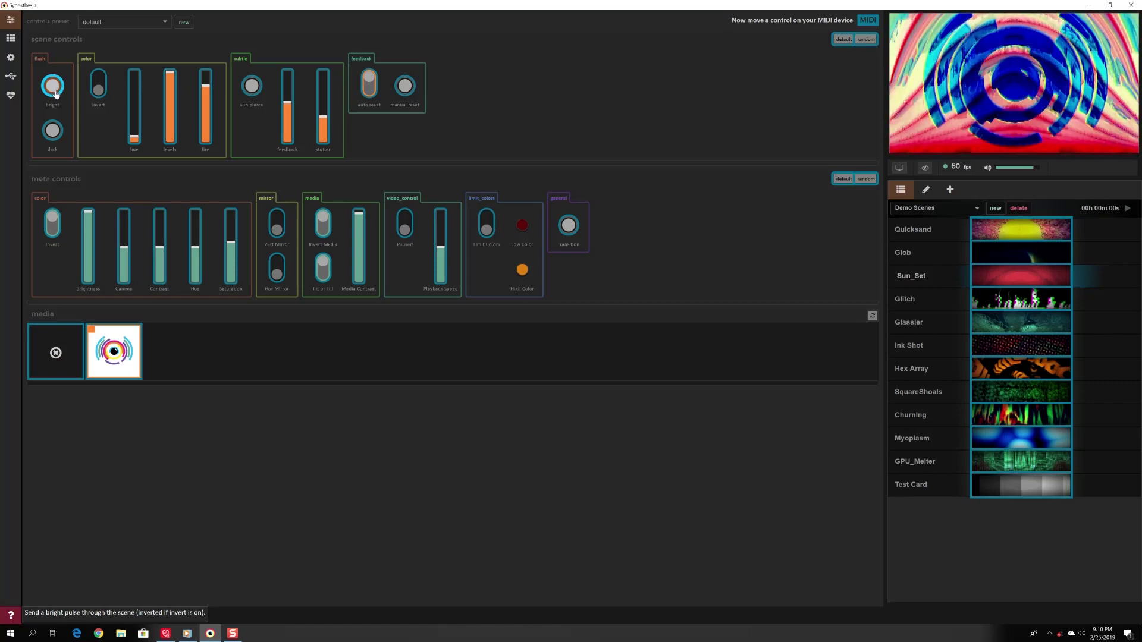
click(867, 22)
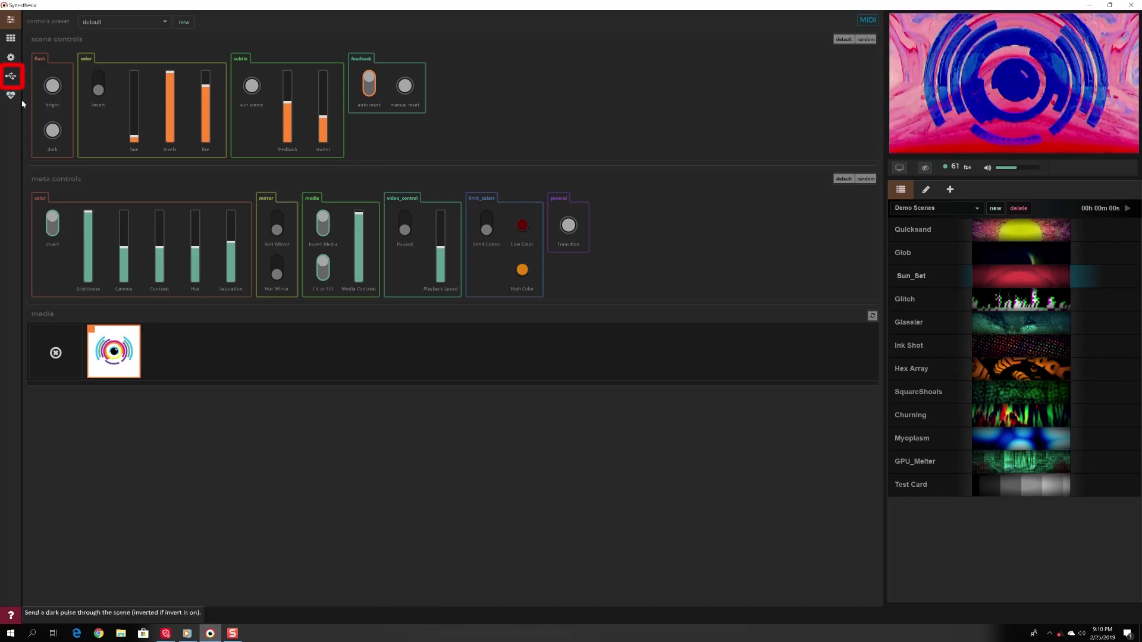
Step: Review the global, meta controls and launch media mappings, then open the scene Edit panel
click(10, 77)
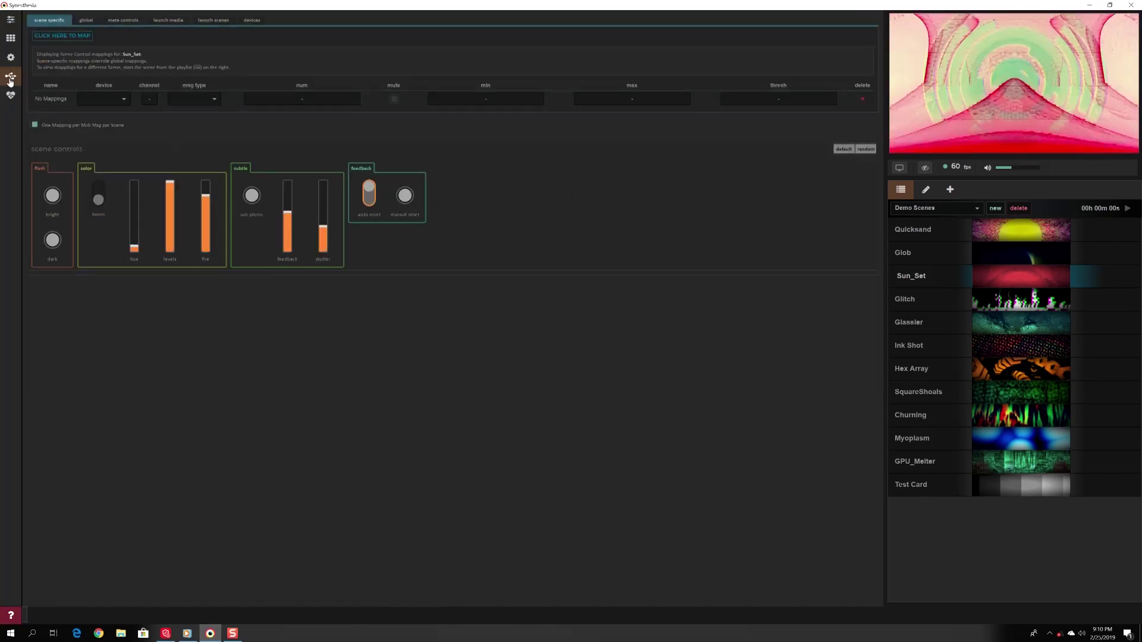
click(87, 21)
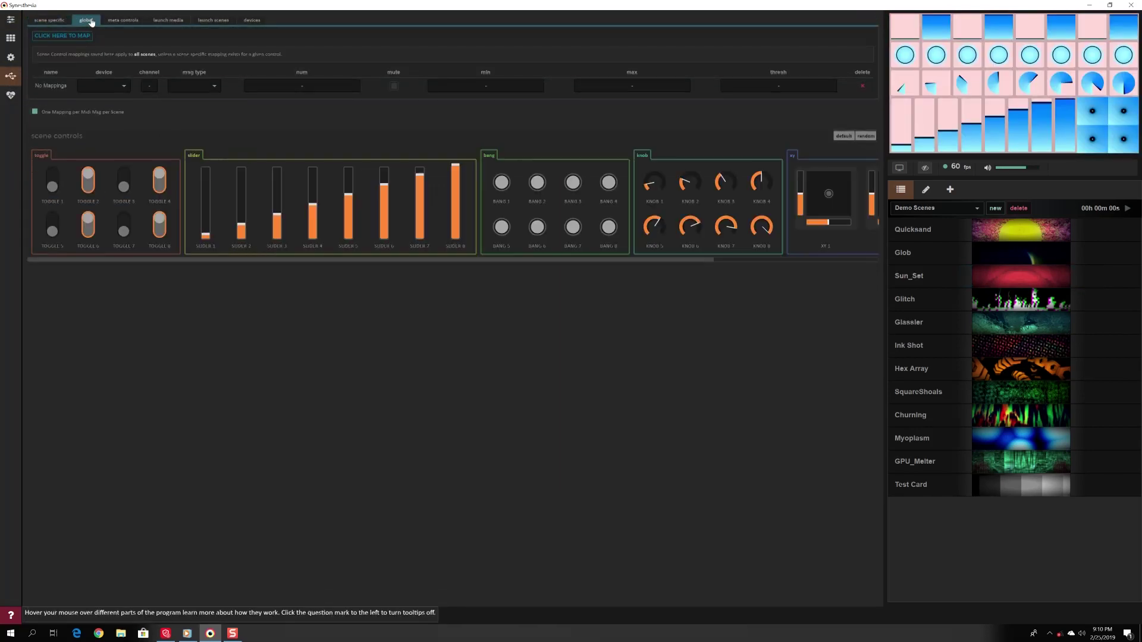
click(123, 23)
click(159, 21)
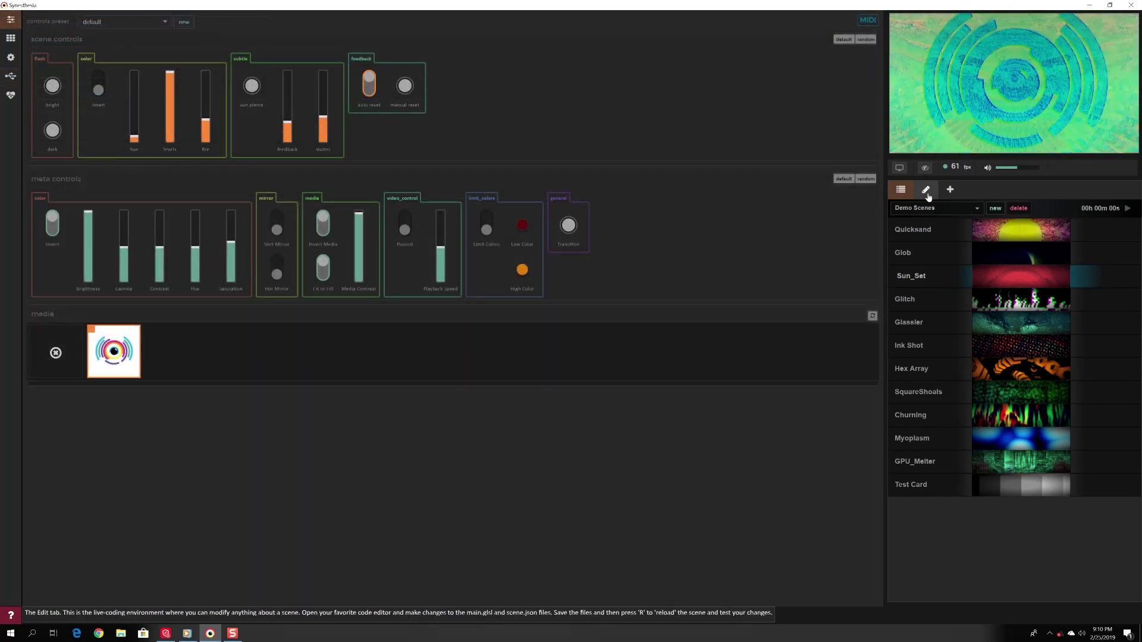
click(928, 194)
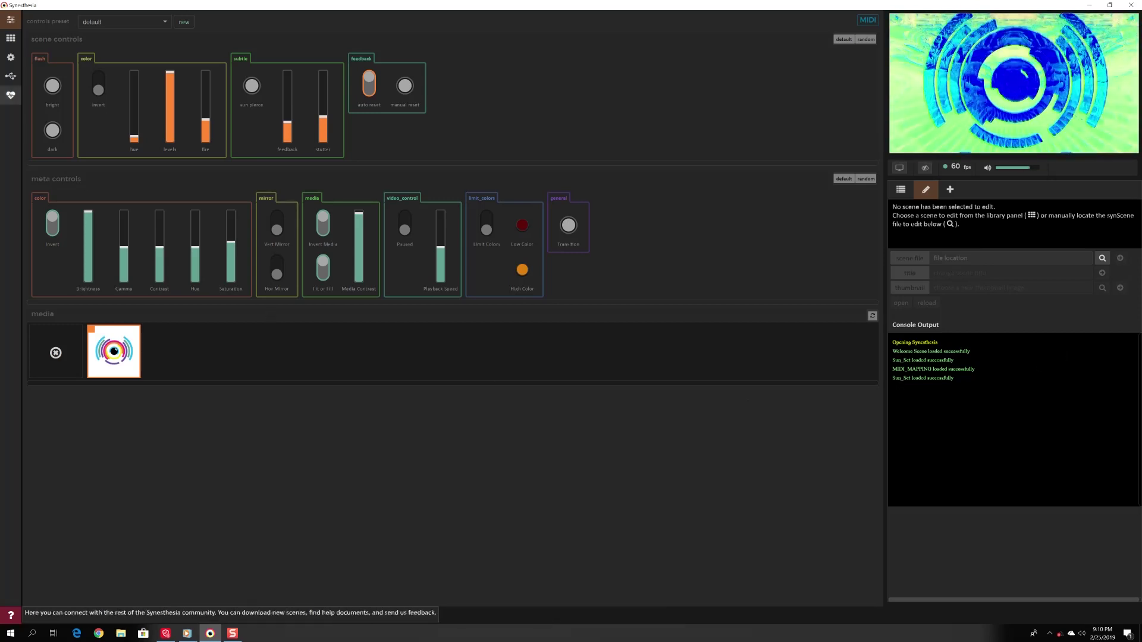
Step: Open the Community page from the heart icon in the sidebar
click(10, 98)
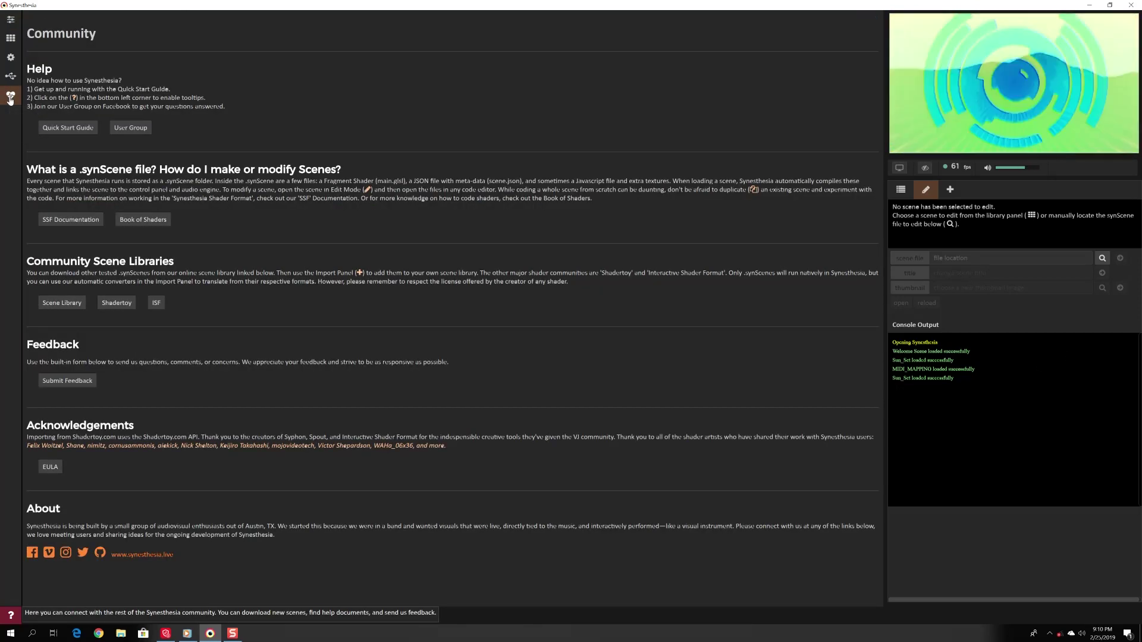